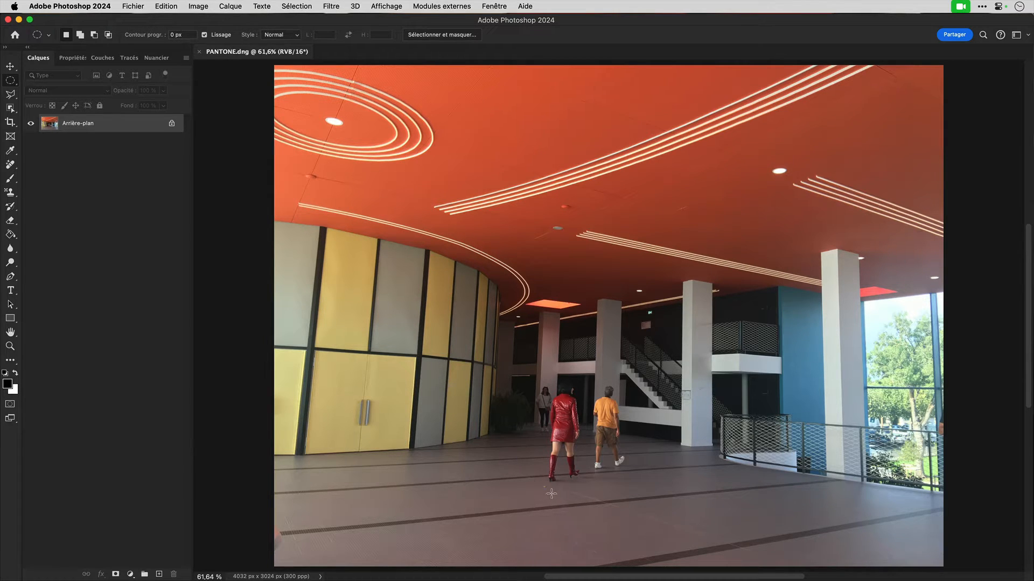
Convert the background layer Arrière-plan of PANTONE.dng to a smart object
{"action": "scroll", "coordinate": [549, 481], "scroll_direction": "up", "scroll_amount": 5}
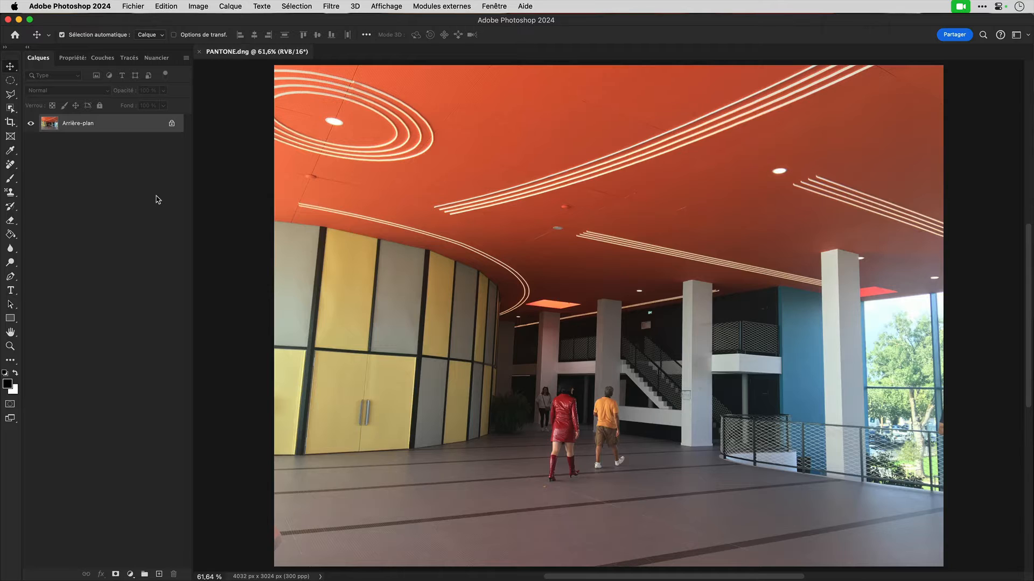
{"action": "right_click", "coordinate": [128, 127]}
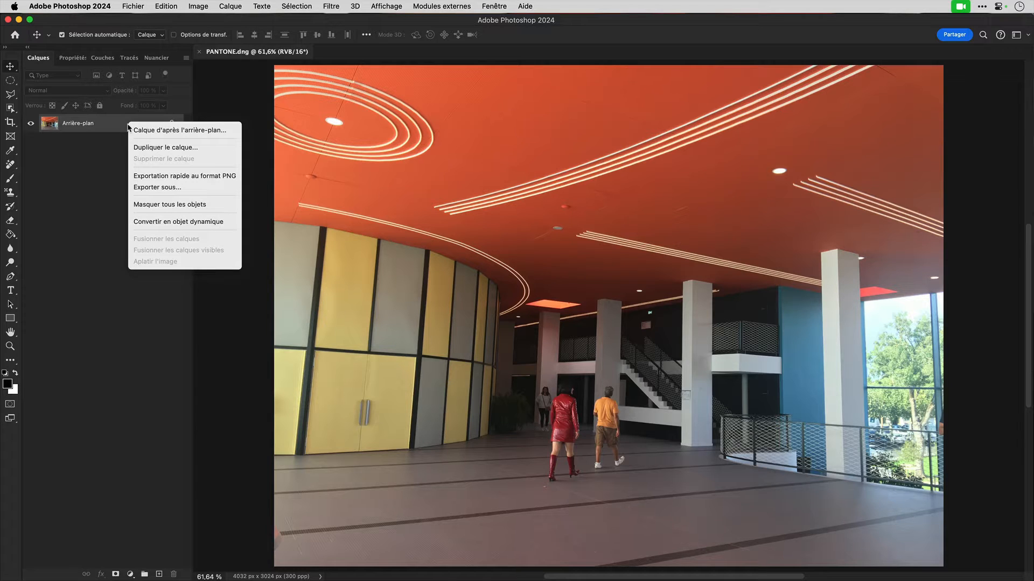
{"action": "left_click", "coordinate": [182, 223]}
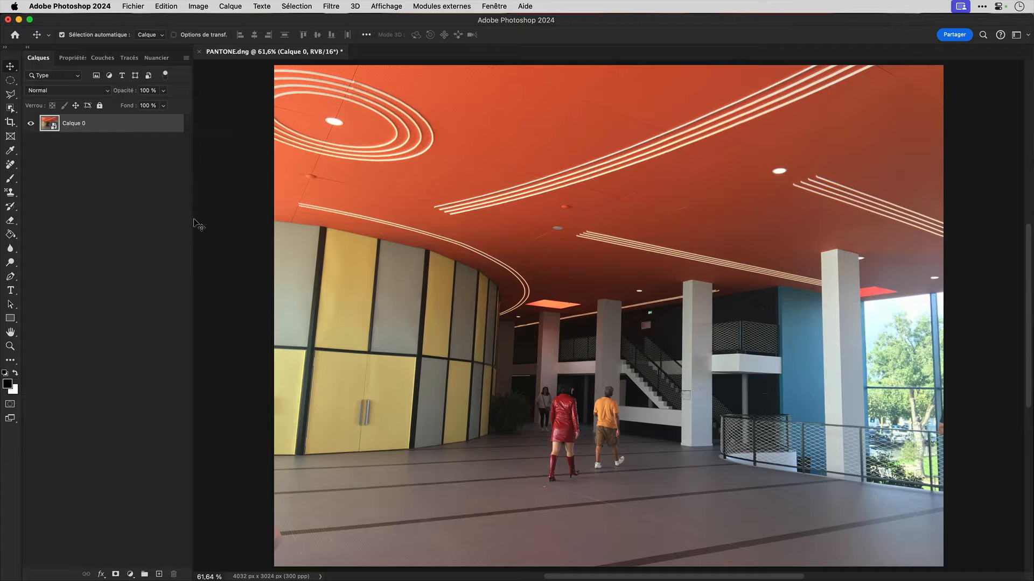
Apply the Camera Raw filter to the smart object with the vertical Upright correction from the Géométrie settings
{"action": "left_click", "coordinate": [334, 7]}
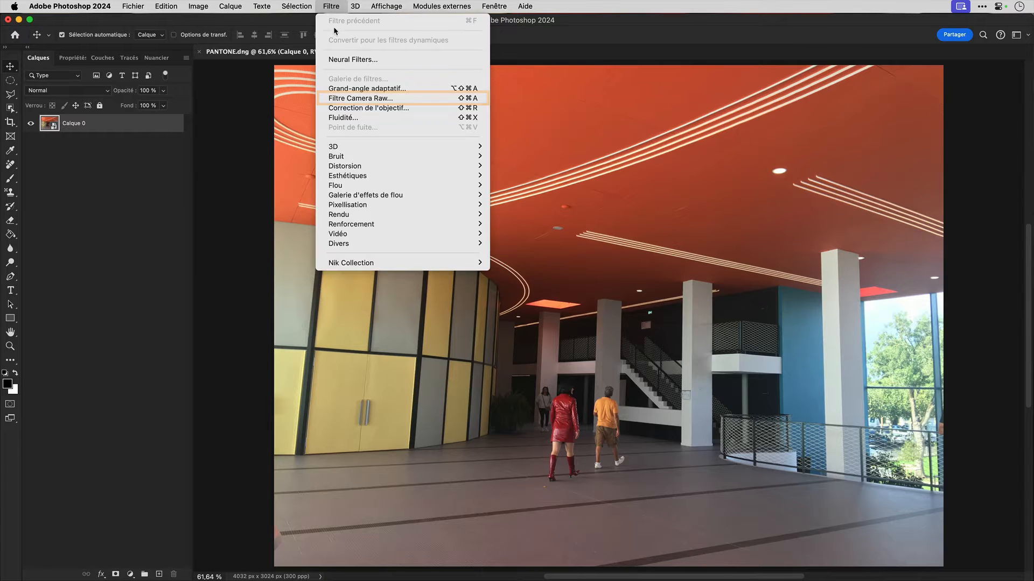
{"action": "left_click", "coordinate": [371, 98]}
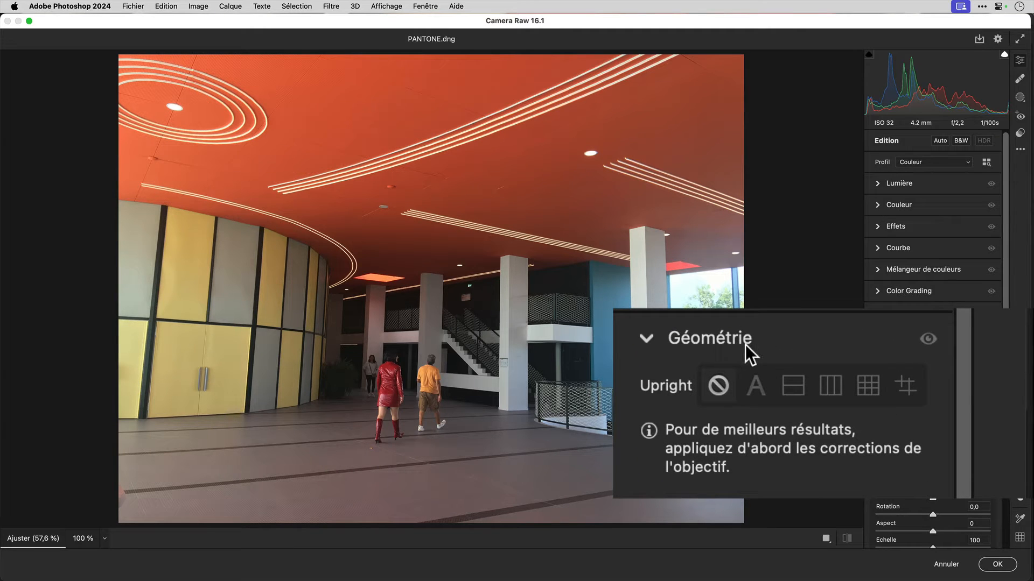
{"action": "left_click", "coordinate": [831, 387]}
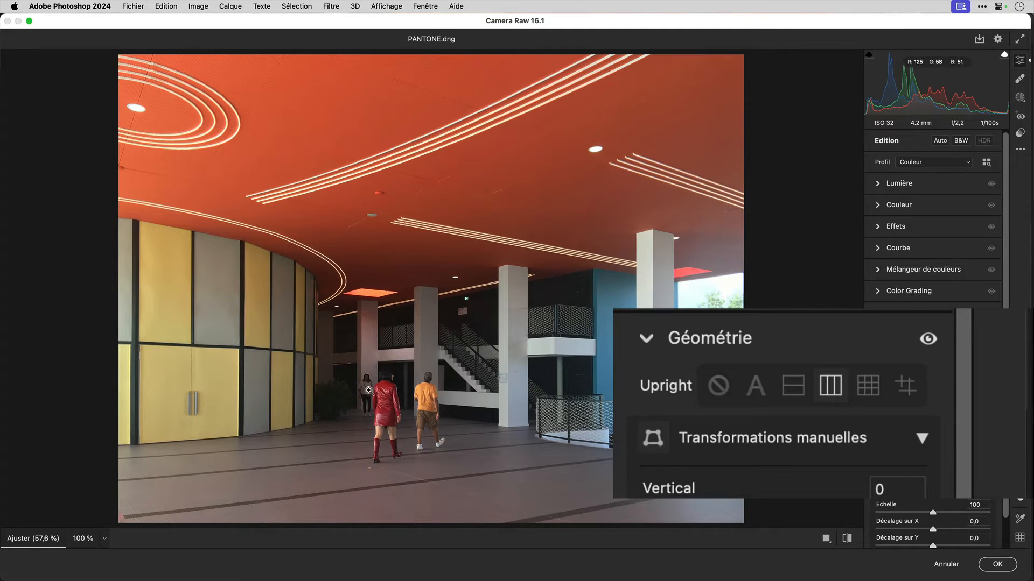
{"action": "left_click", "coordinate": [997, 564]}
Crop the photo to about 3572 x 2678 px, cutting off the window with the tree and part of the floor
{"action": "key", "text": "c"}
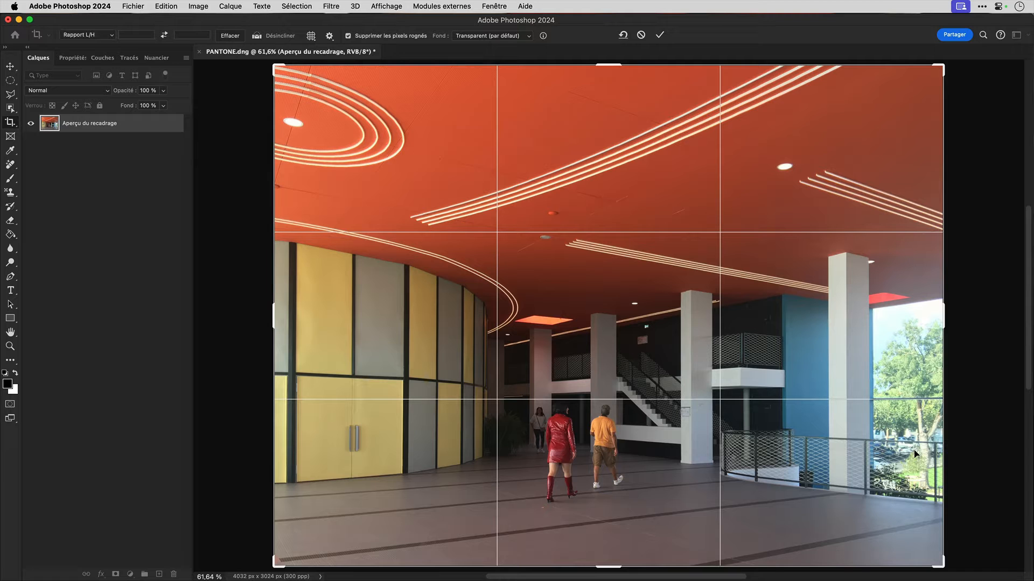
{"action": "left_click_drag", "start_coordinate": [932, 567], "coordinate": [919, 513]}
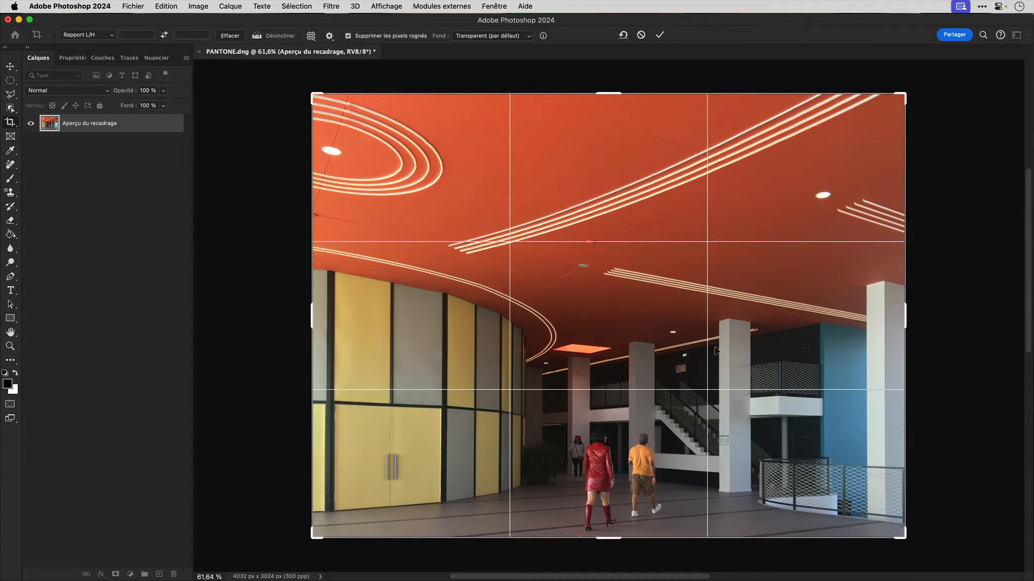
{"action": "left_click_drag", "start_coordinate": [724, 360], "coordinate": [725, 330]}
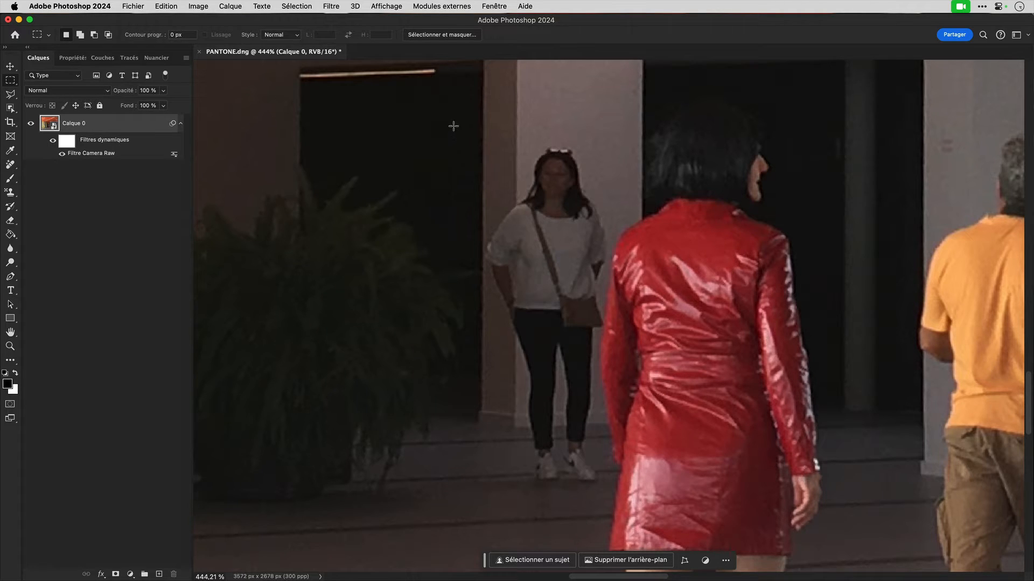
Select a rectangle around the woman in the background and run Generative Fill with the prompt "supprimer femme en arrière plan"
{"action": "left_click_drag", "start_coordinate": [453, 126], "coordinate": [644, 509]}
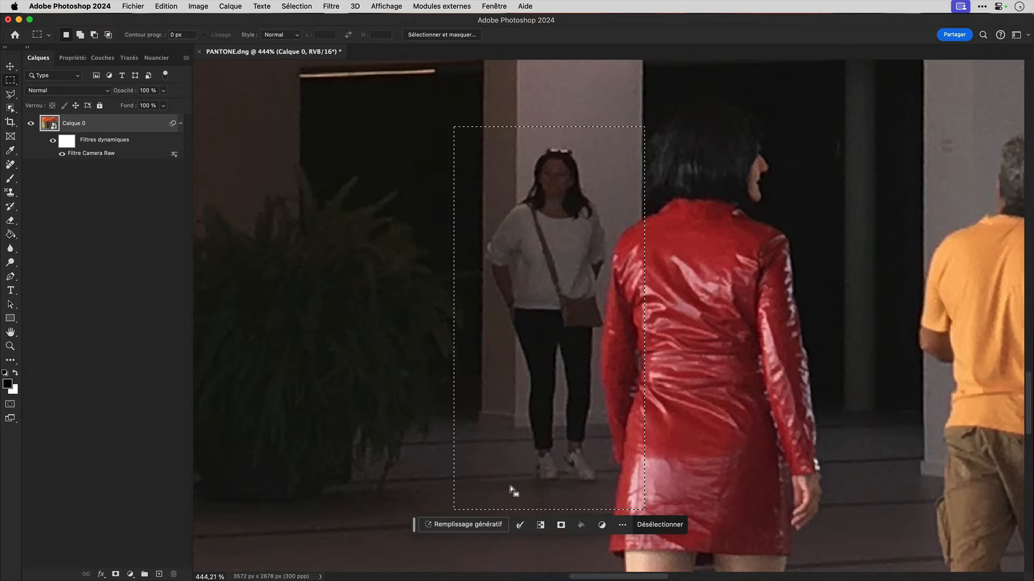
{"action": "left_click", "coordinate": [442, 526]}
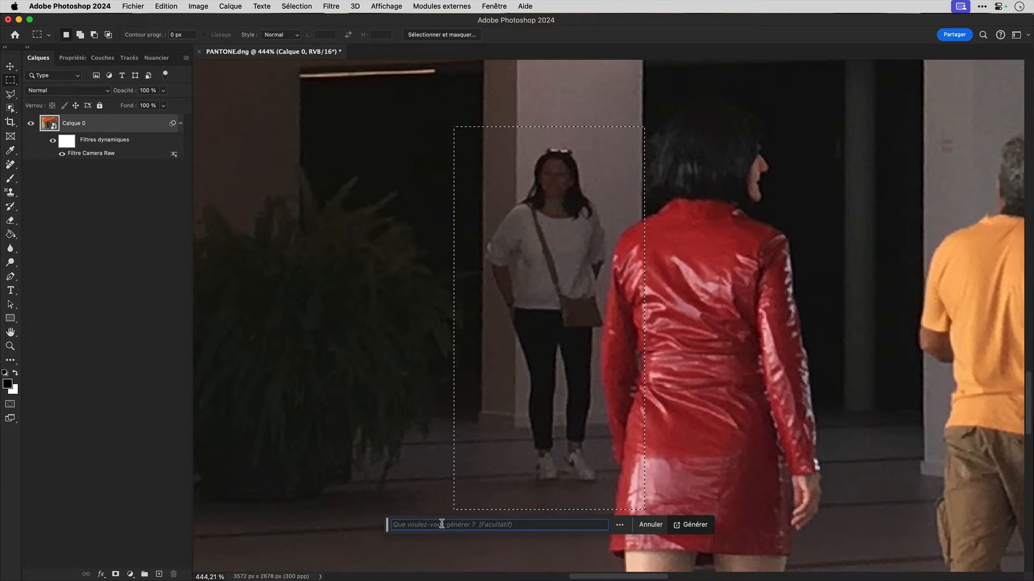
{"action": "type", "text": "supprimer femme en arrière plan"}
{"action": "left_click", "coordinate": [692, 525]}
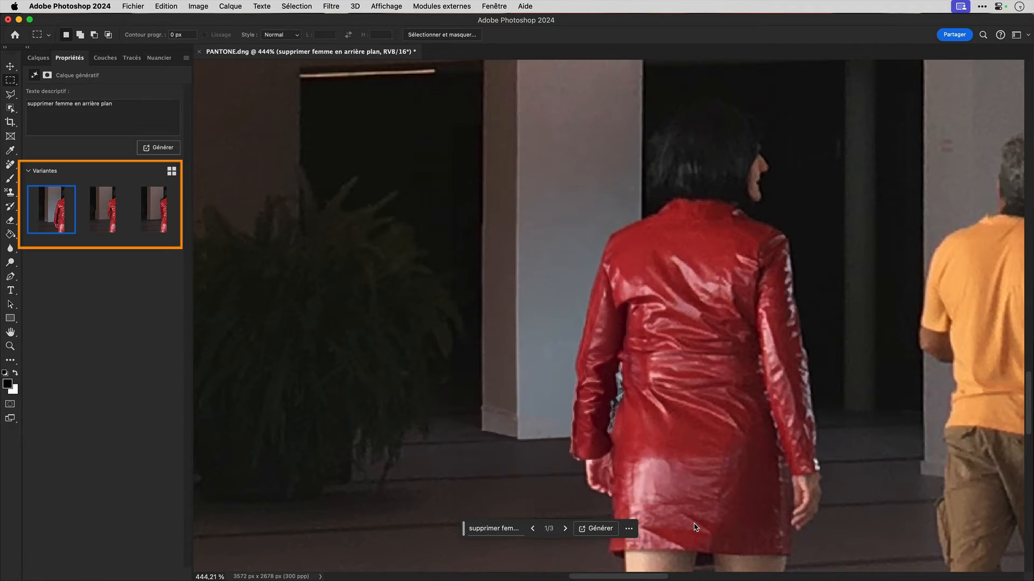
Compare the generated variants of the removed woman and keep the second one
{"action": "mouse_move", "coordinate": [106, 209]}
{"action": "left_click", "coordinate": [106, 208]}
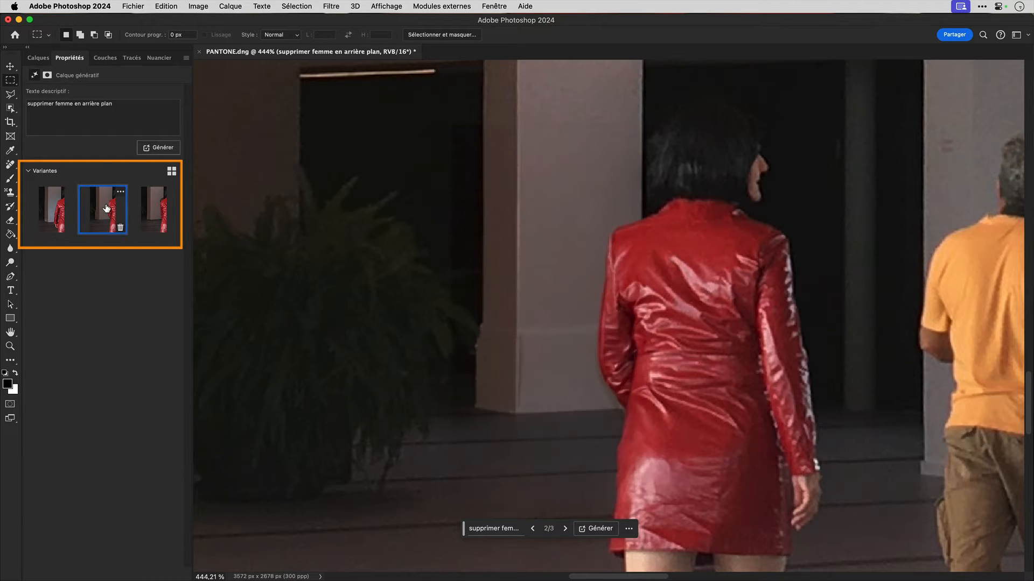
{"action": "left_click", "coordinate": [156, 207]}
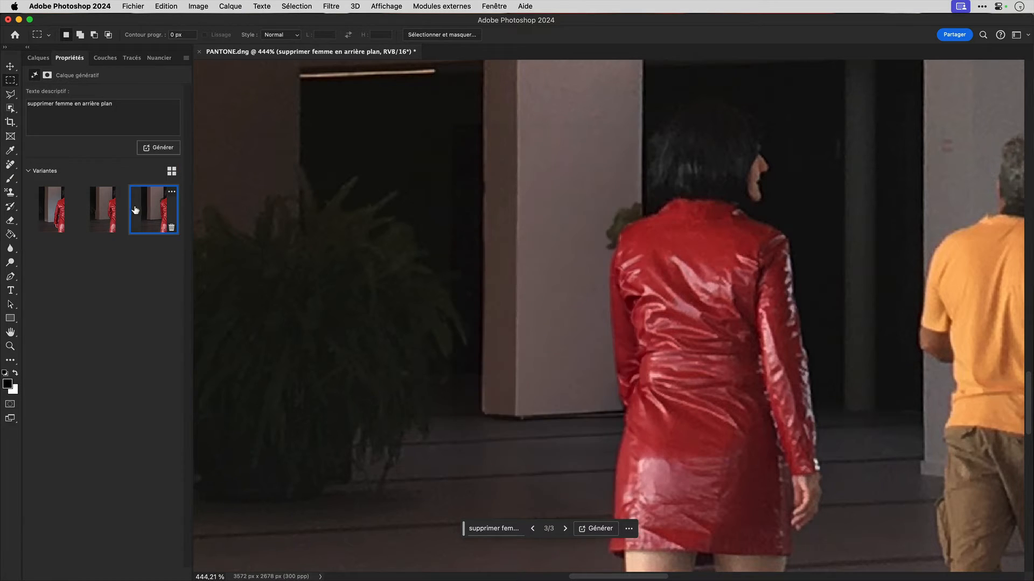
{"action": "left_click", "coordinate": [108, 208]}
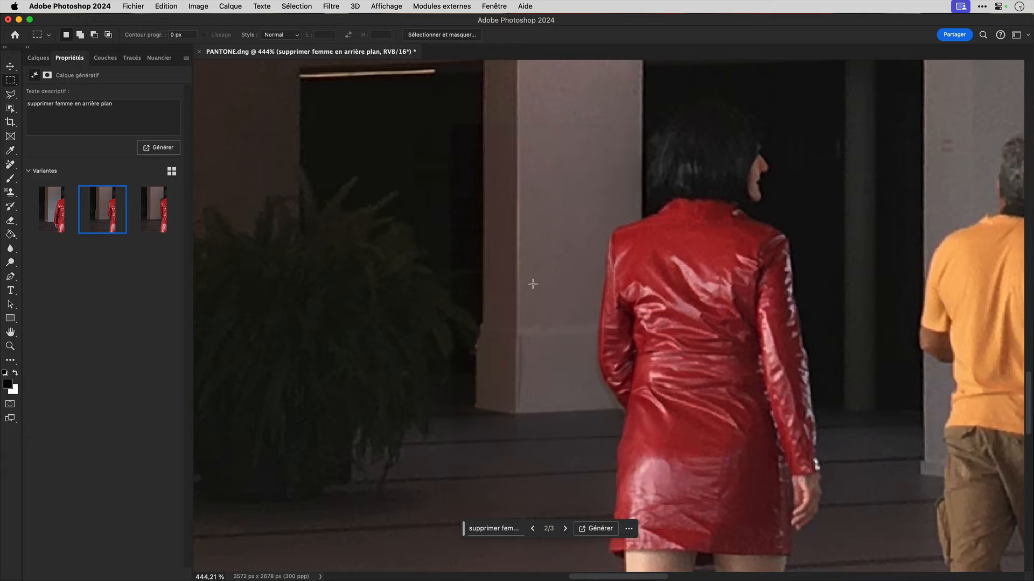
Select an ellipse around the small orange spot on the floor near the red boots and run Generative Fill with the prompt "supprimer"
{"action": "scroll", "coordinate": [533, 283], "scroll_direction": "down", "scroll_amount": 3}
{"action": "left_click_drag", "start_coordinate": [550, 355], "coordinate": [527, 201]}
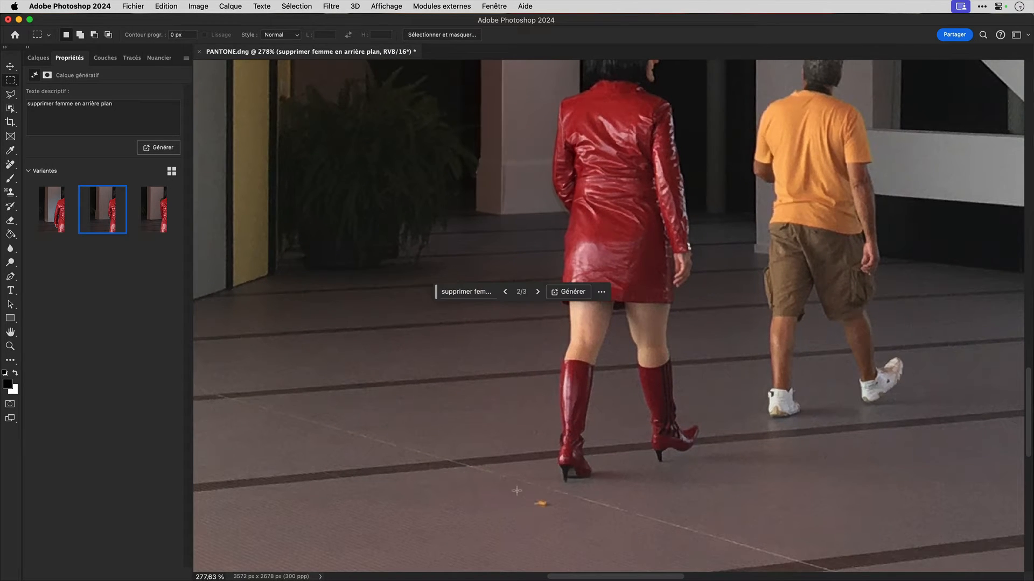
{"action": "key", "text": "shift+m"}
{"action": "left_click_drag", "start_coordinate": [518, 497], "coordinate": [565, 518]}
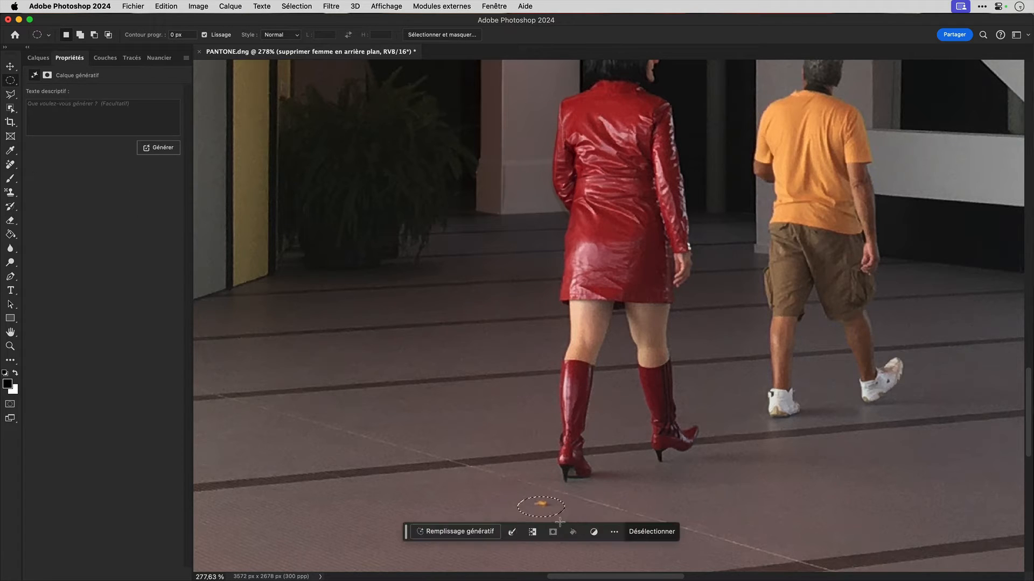
{"action": "left_click", "coordinate": [455, 533]}
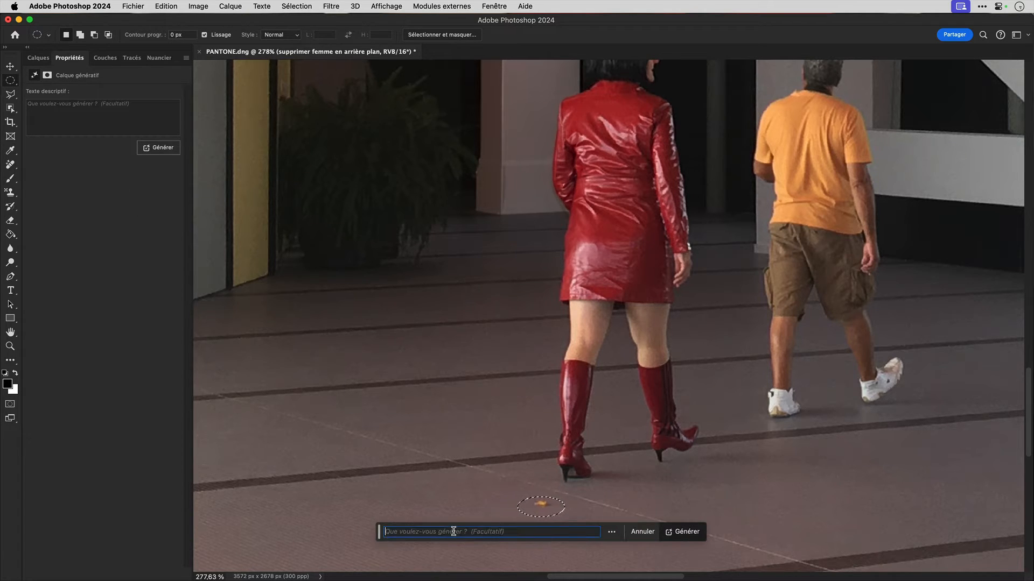
{"action": "type", "text": "supprimer"}
{"action": "key", "text": "Return"}
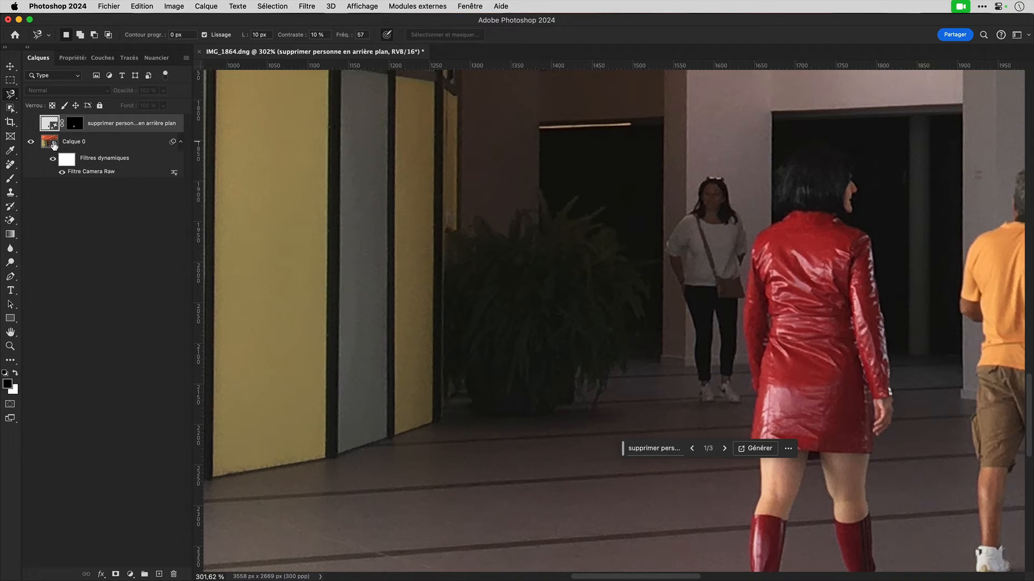
Choose the Remove tool for layer Calque 0 in IMG_1864.dng and open the contents of its smart object
{"action": "left_click", "coordinate": [78, 145]}
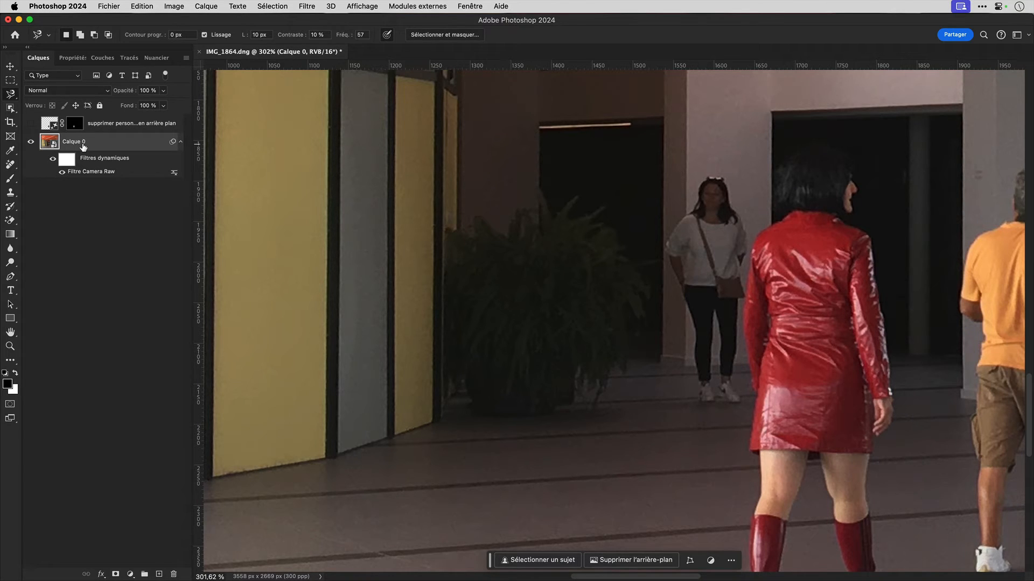
{"action": "left_click", "coordinate": [10, 164]}
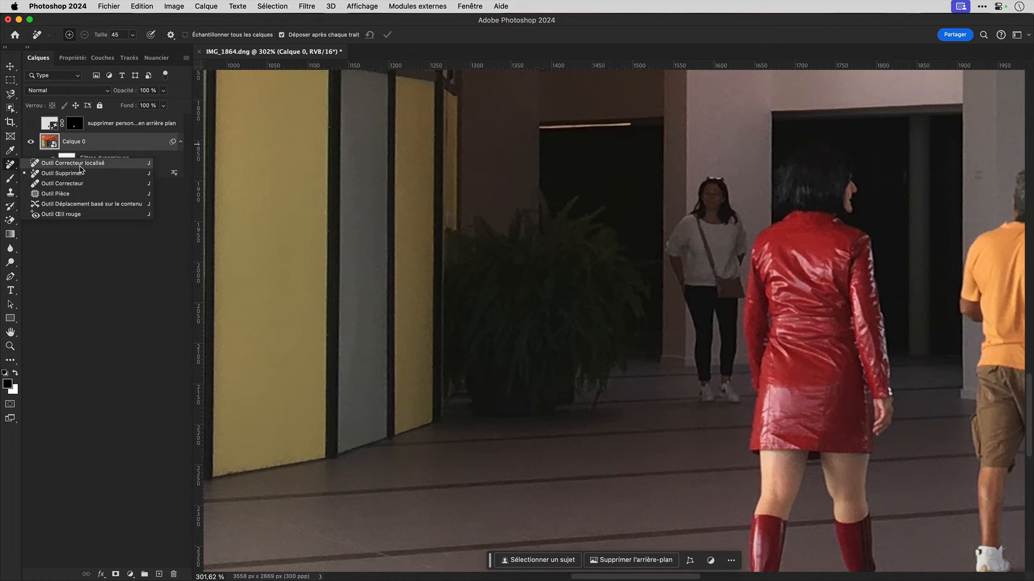
{"action": "left_click", "coordinate": [80, 173]}
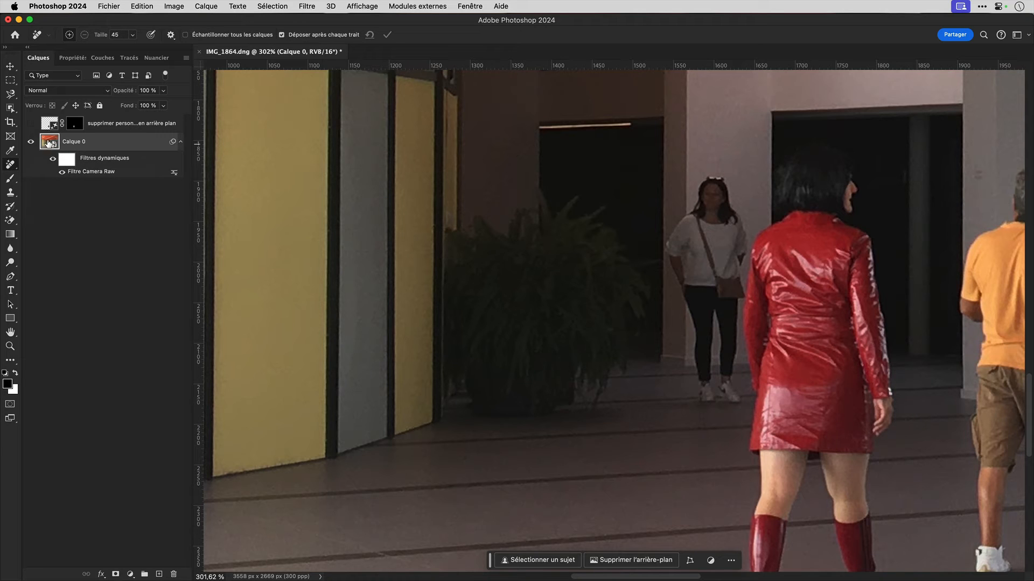
{"action": "double_click", "coordinate": [49, 142]}
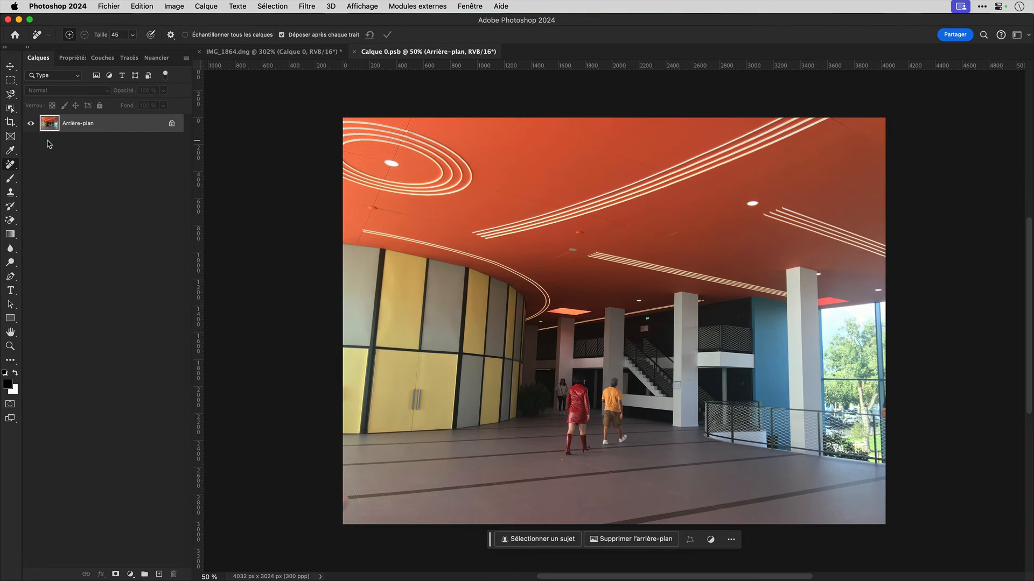
Try painting out the background woman with the Remove tool and close Calque 0.psb without saving
{"action": "scroll", "coordinate": [500, 316], "scroll_direction": "up", "scroll_amount": 5}
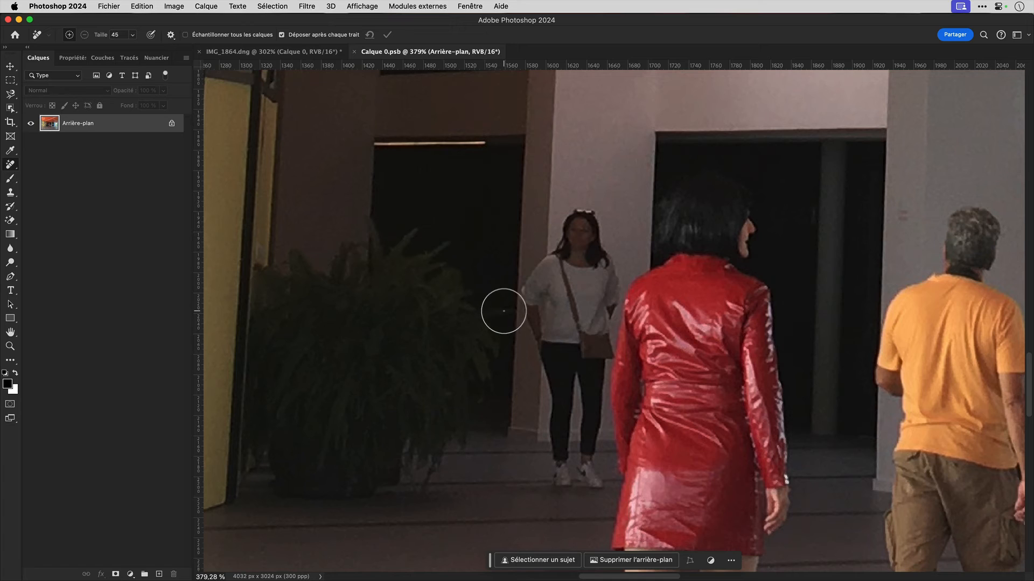
{"action": "mouse_move", "coordinate": [573, 218]}
{"action": "left_mouse_down"}
{"action": "mouse_move", "coordinate": [541, 279]}
{"action": "mouse_move", "coordinate": [568, 395]}
{"action": "mouse_move", "coordinate": [567, 465]}
{"action": "mouse_move", "coordinate": [583, 475]}
{"action": "mouse_move", "coordinate": [580, 381]}
{"action": "mouse_move", "coordinate": [597, 302]}
{"action": "mouse_move", "coordinate": [581, 250]}
{"action": "mouse_move", "coordinate": [585, 221]}
{"action": "left_mouse_up"}
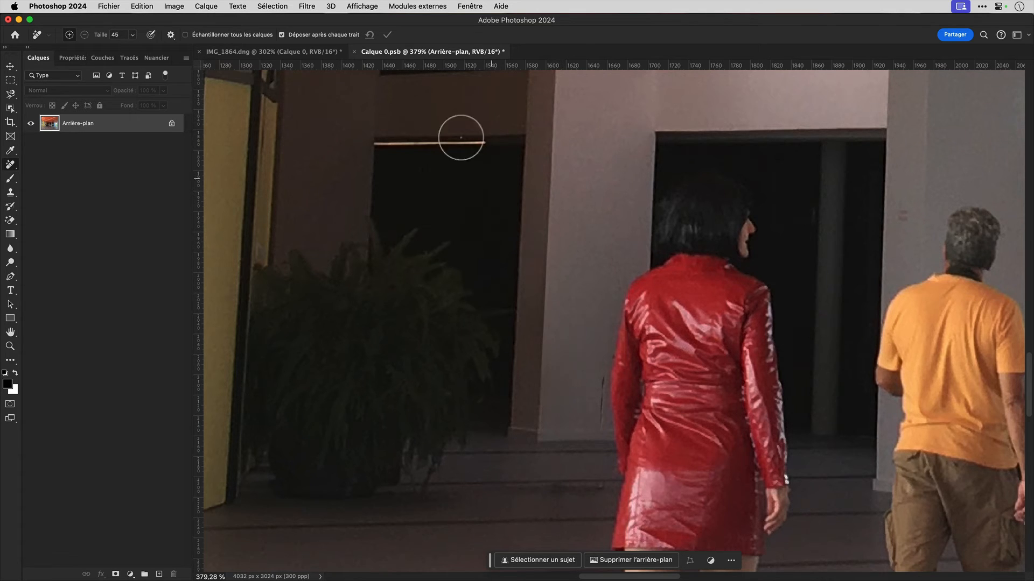
{"action": "left_click", "coordinate": [355, 52]}
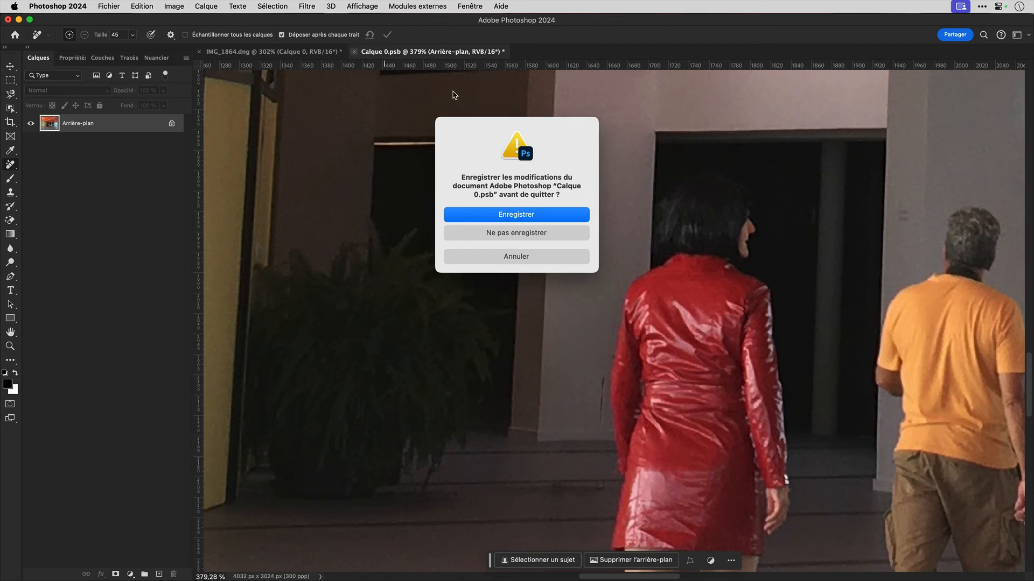
{"action": "left_click", "coordinate": [536, 236]}
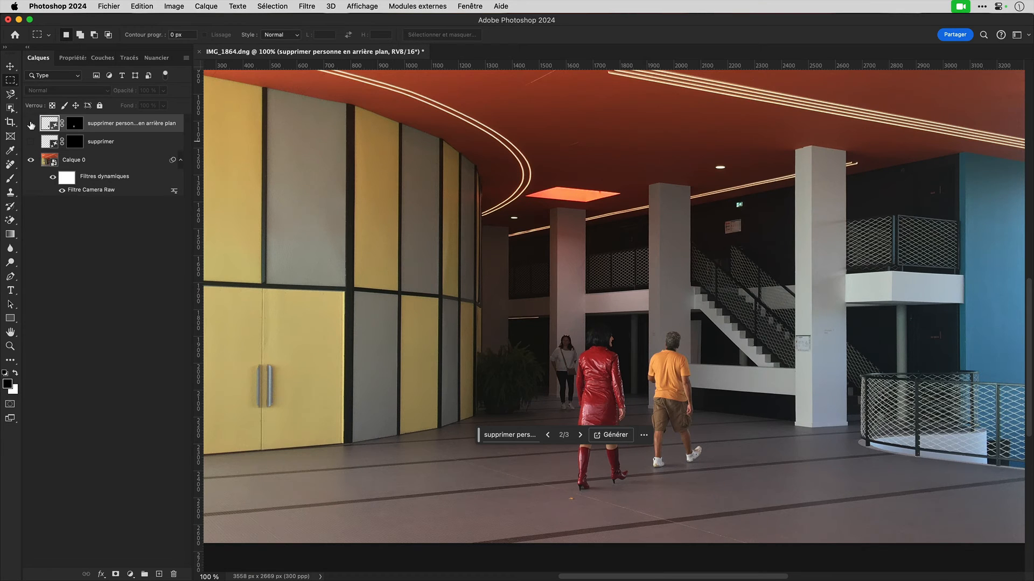
Toggle the "supprimer personne en arrière plan" layer to compare before and after, leaving it visible
{"action": "left_click", "coordinate": [31, 123]}
{"action": "left_click", "coordinate": [31, 123]}
{"action": "left_click", "coordinate": [31, 123]}
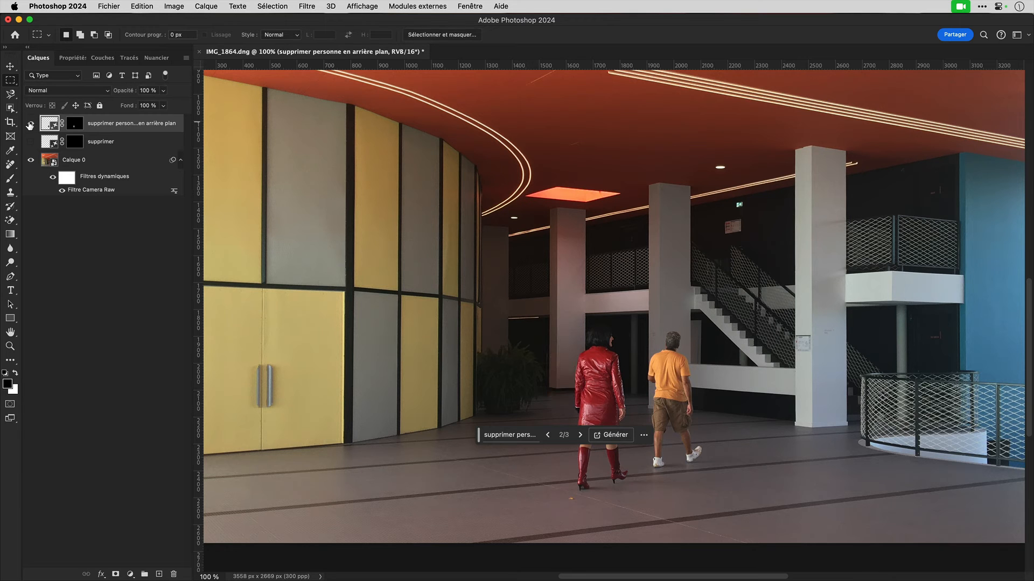